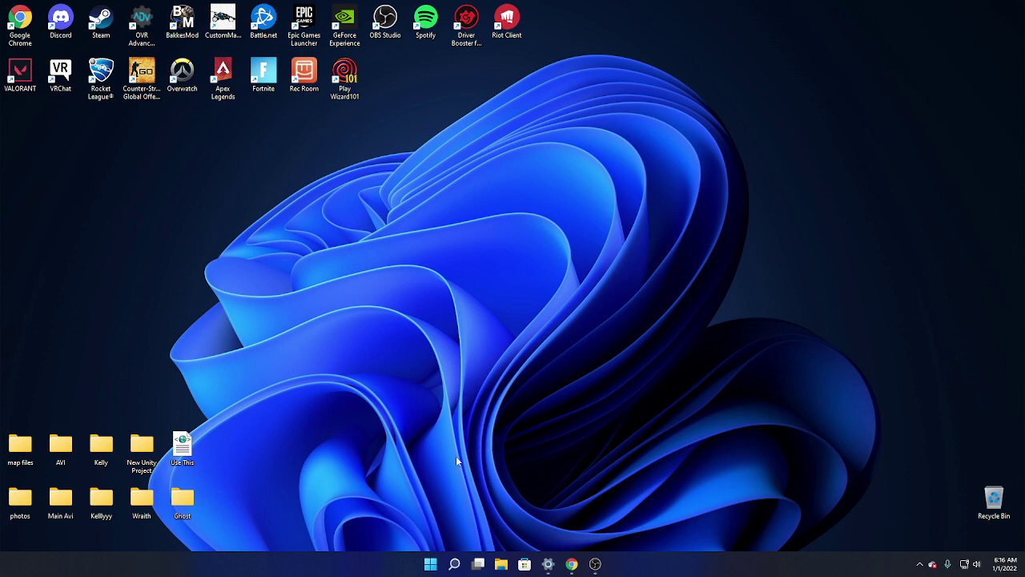
Step: Launch Voicemeeter Banana from the top apps in the taskbar search
click(461, 567)
click(602, 275)
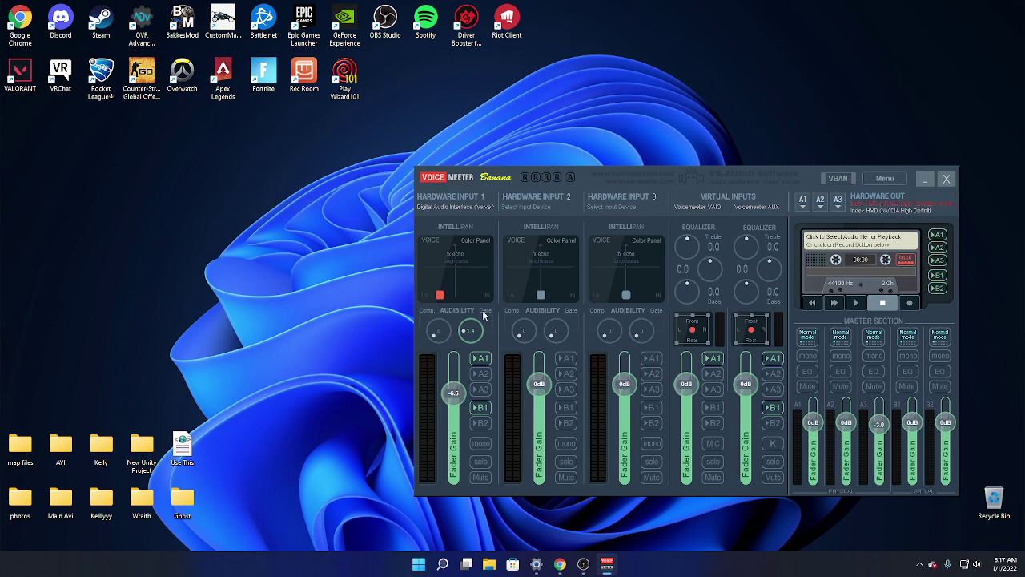
click(442, 563)
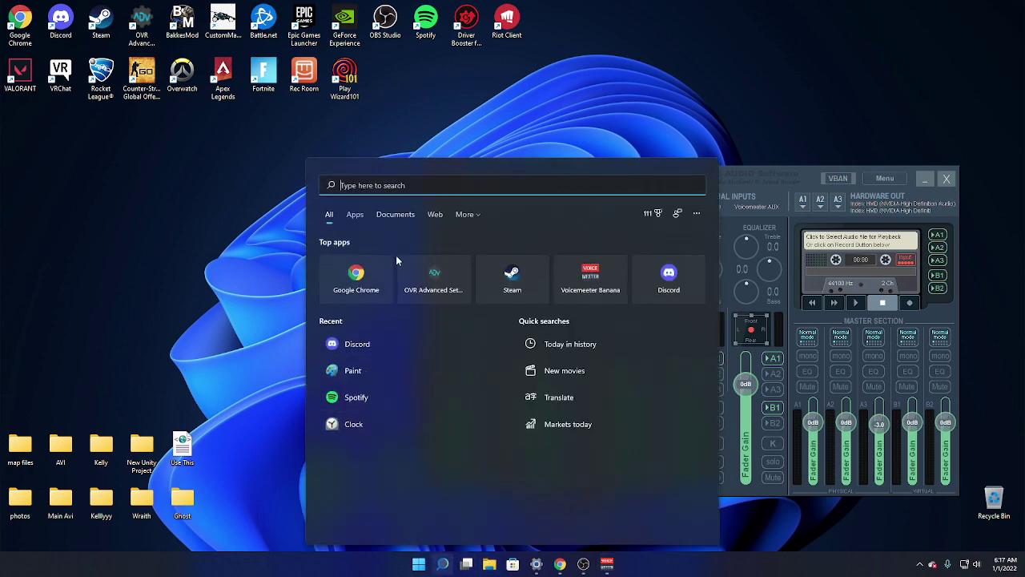
click(500, 294)
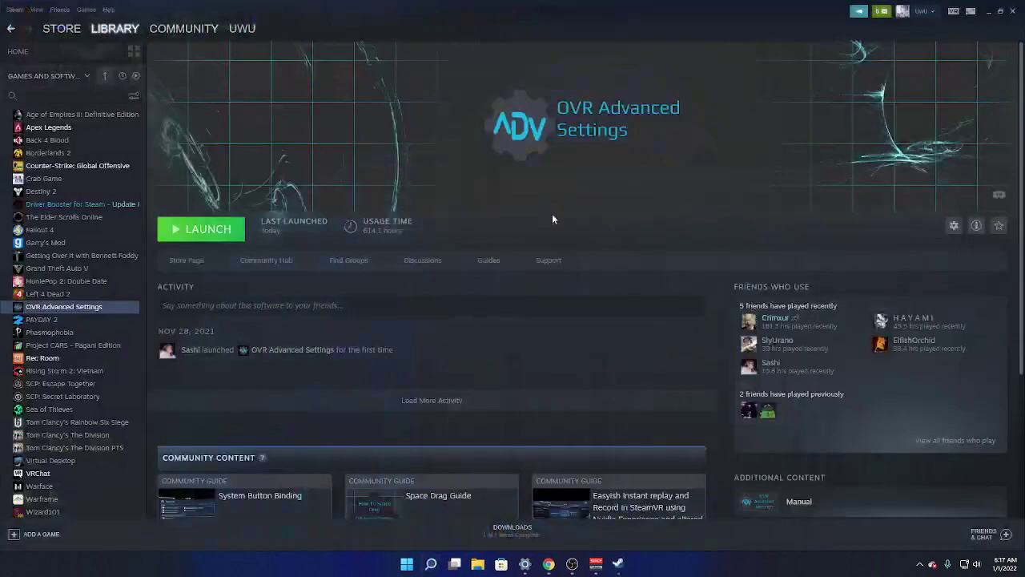
click(988, 12)
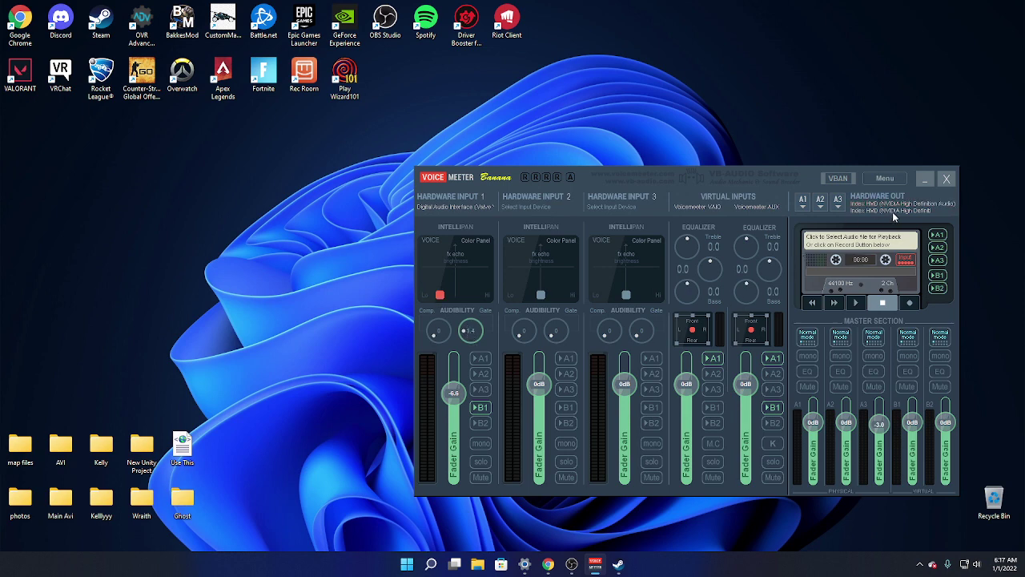
Step: Review the Hardware Input 1 and A1 devices, then assign A2 to the Index HMD NVIDIA High Definition Audio device
click(468, 205)
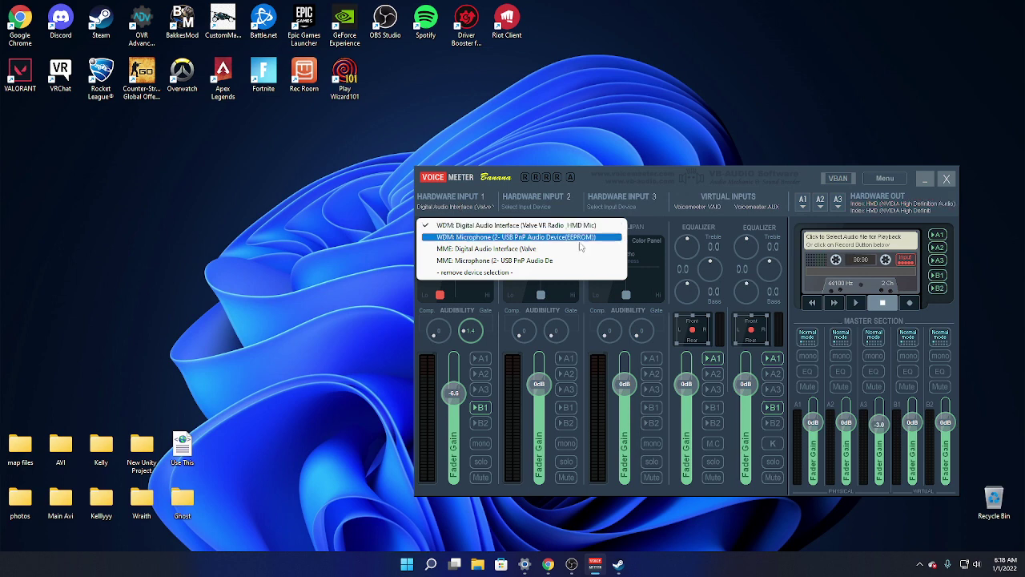
click(809, 202)
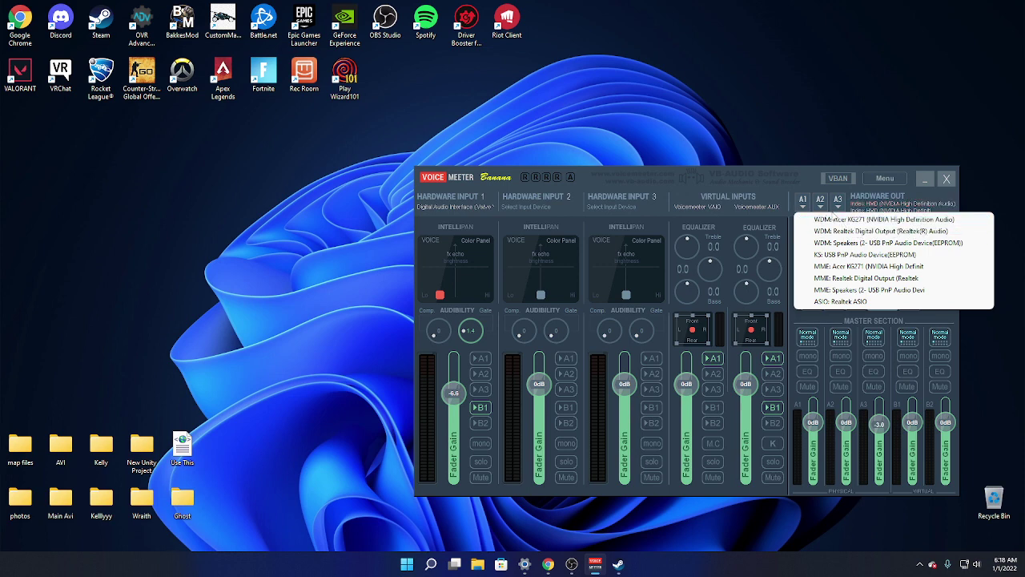
click(821, 205)
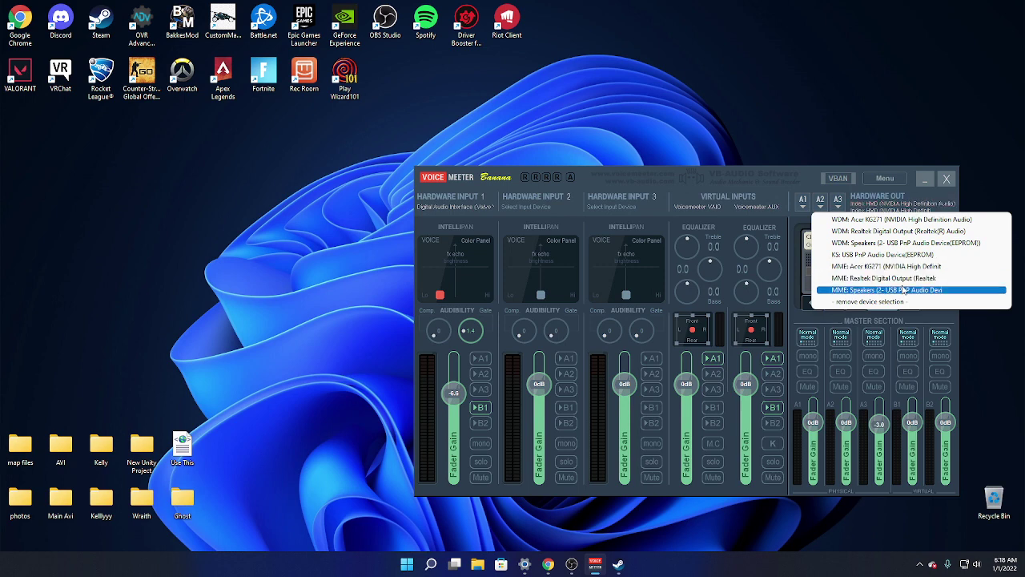
click(837, 268)
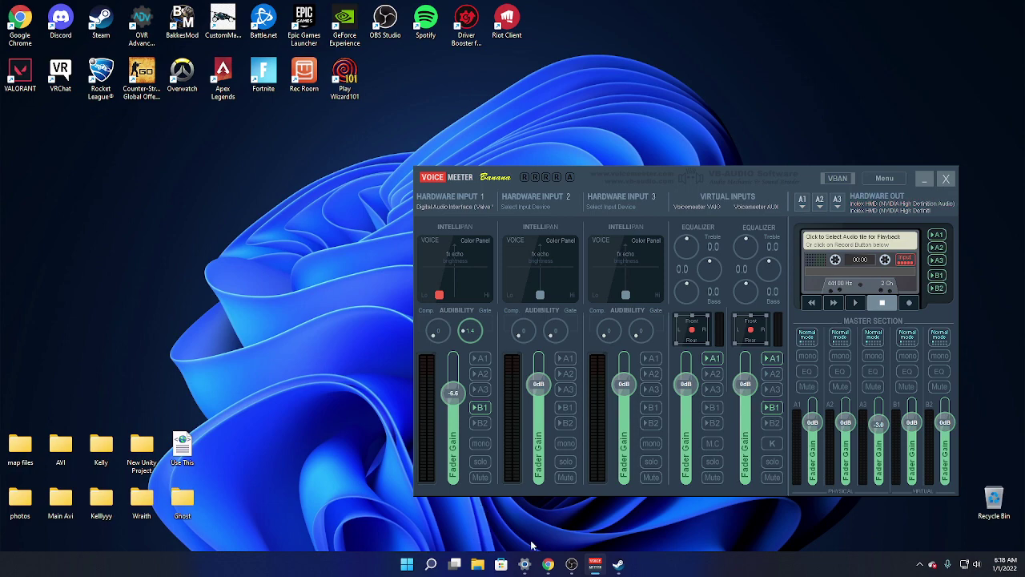
Step: Minimize Chrome and bring up the Windows Sound Volume mixer page
click(548, 563)
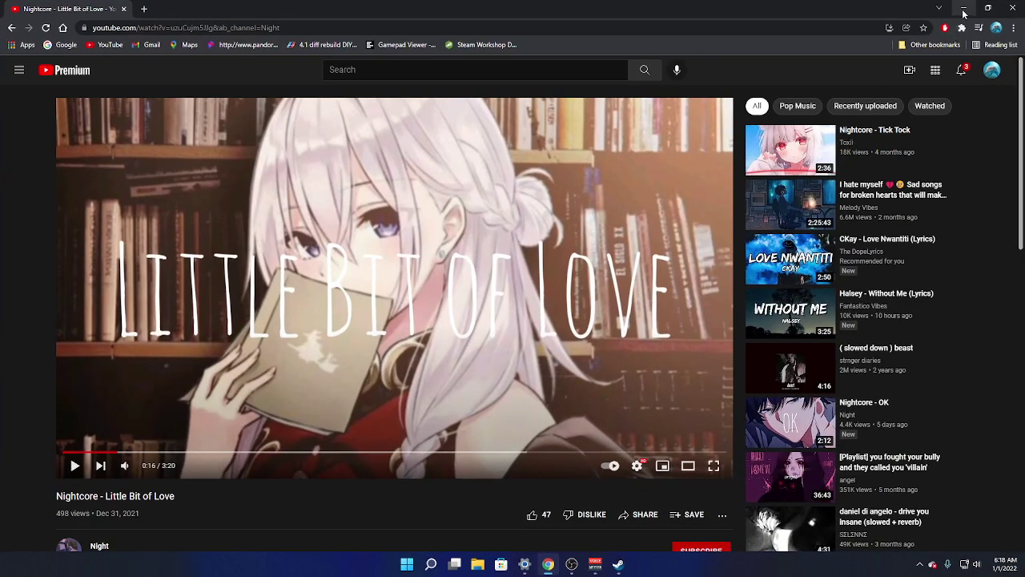
click(963, 8)
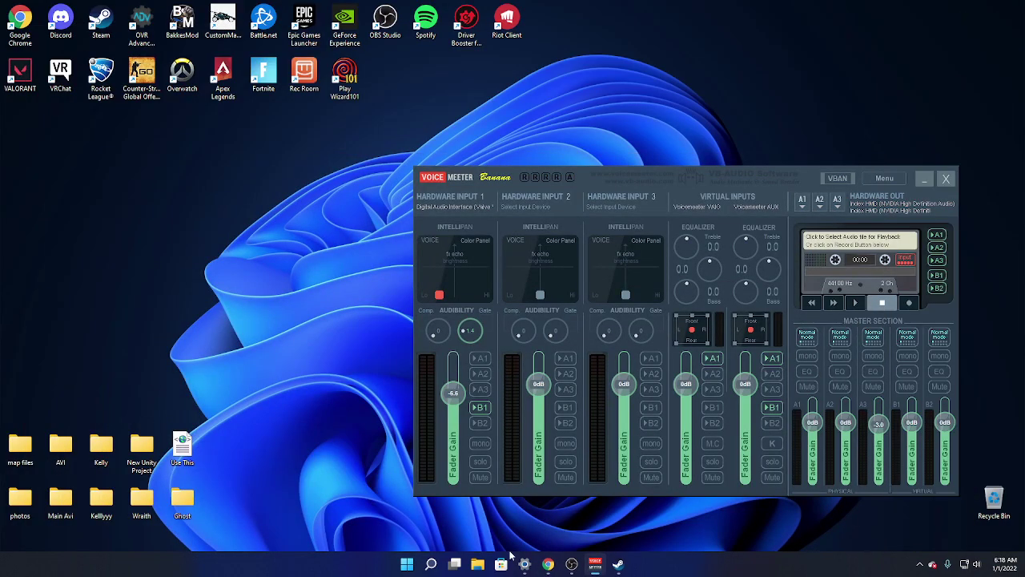
click(524, 565)
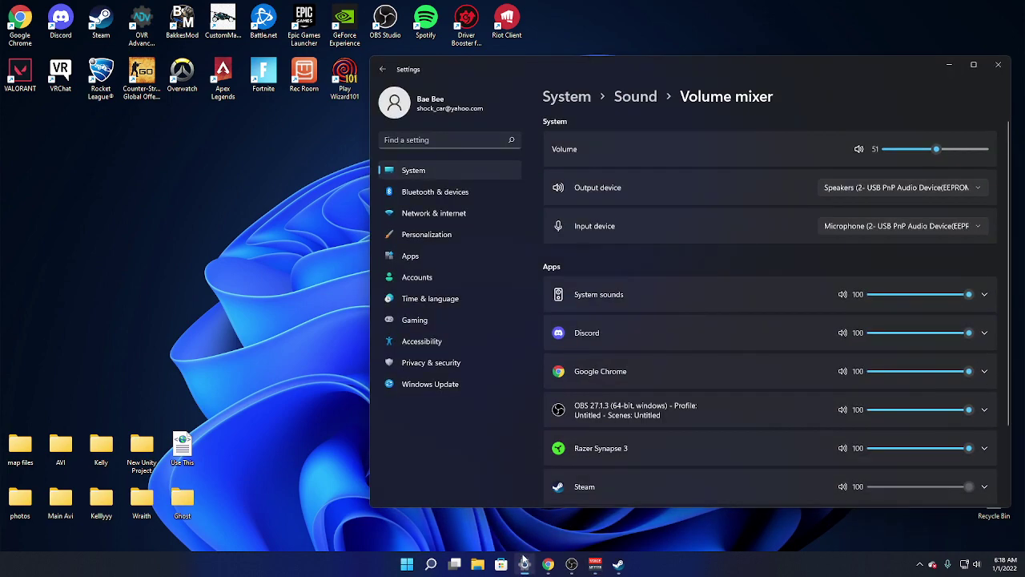
click(525, 564)
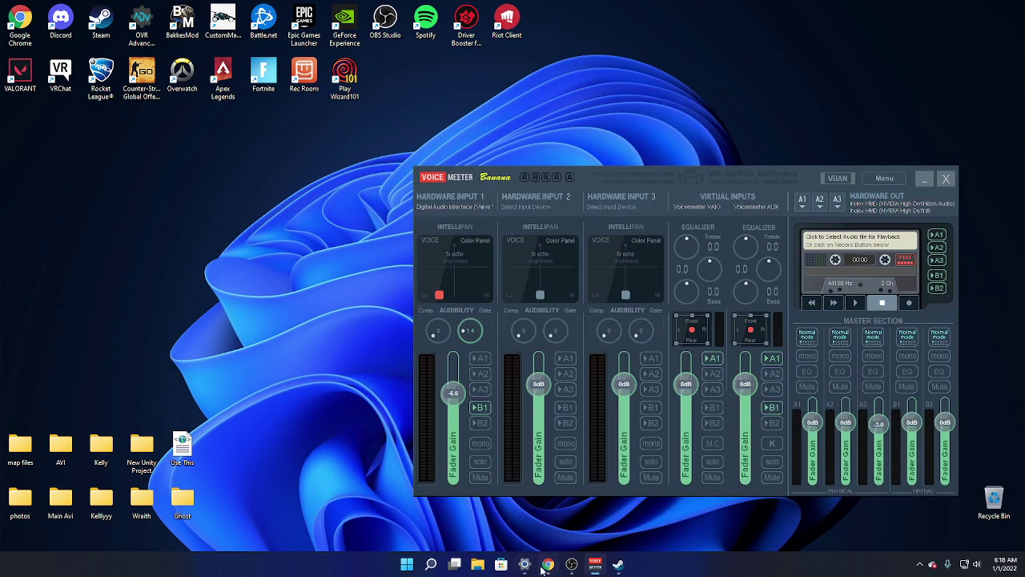
click(526, 564)
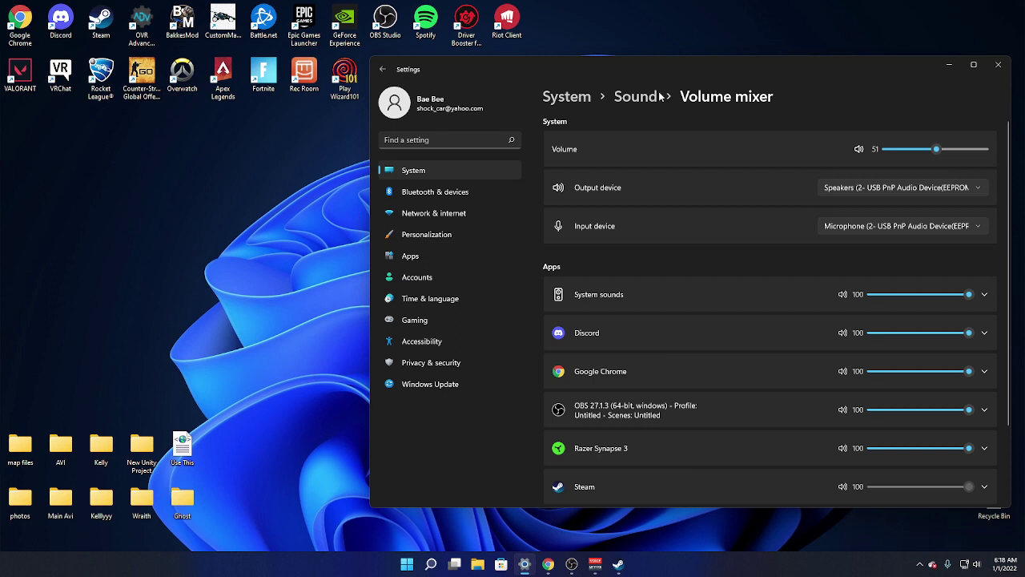
Step: Review the playback, output and input device lists, keeping Speakers and the microphone selected
click(963, 565)
click(1002, 497)
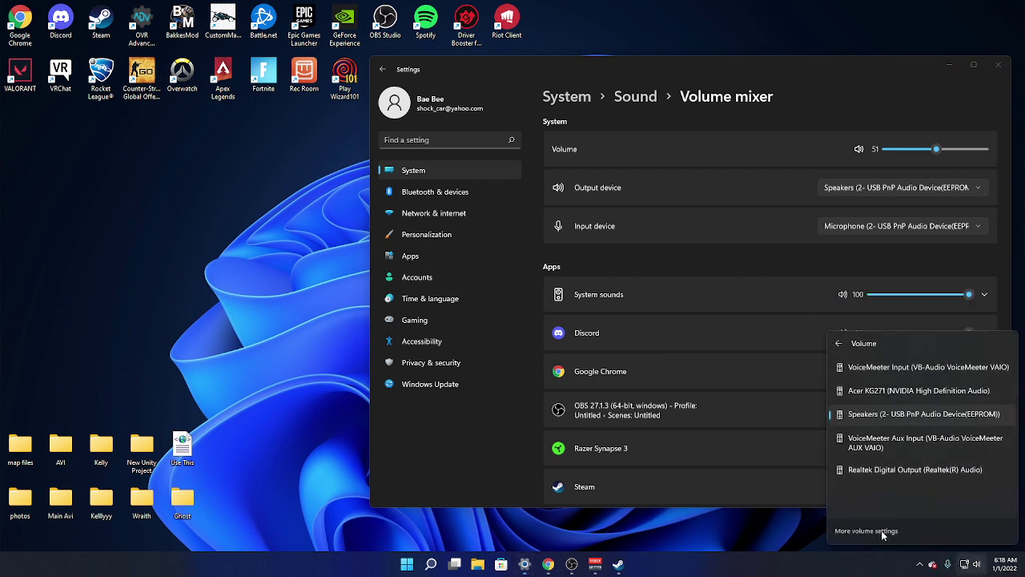
click(812, 360)
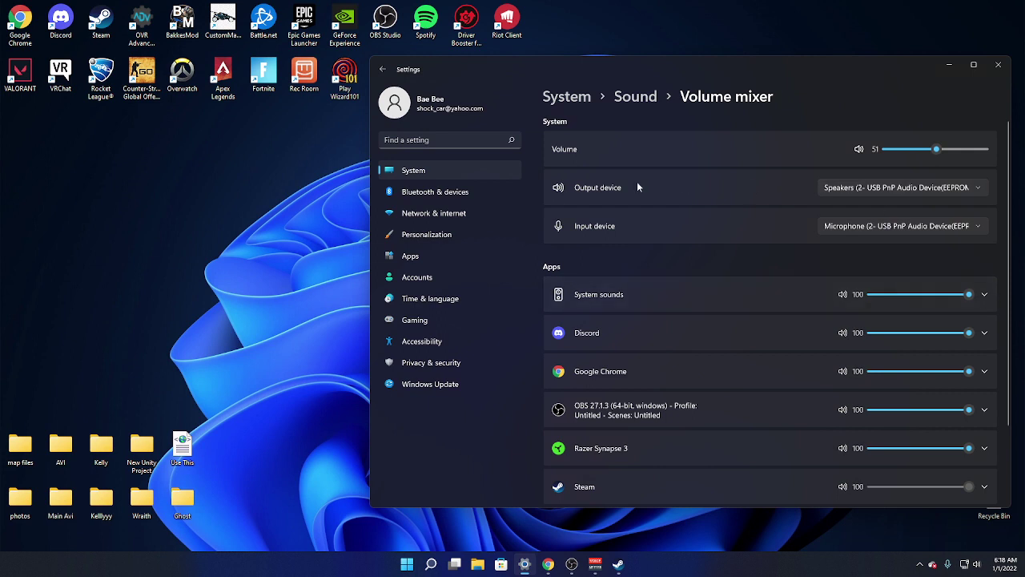
click(831, 189)
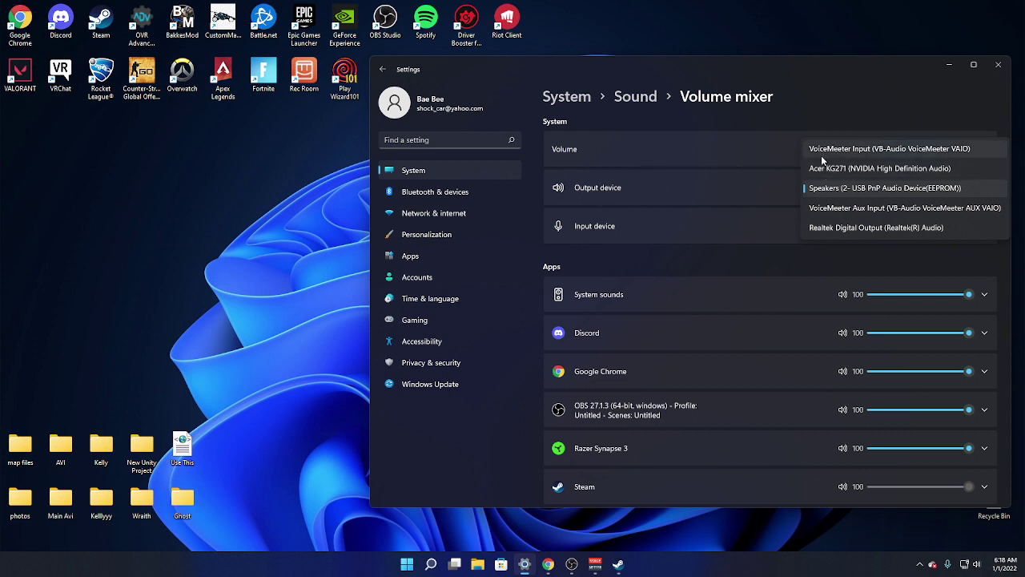
click(728, 258)
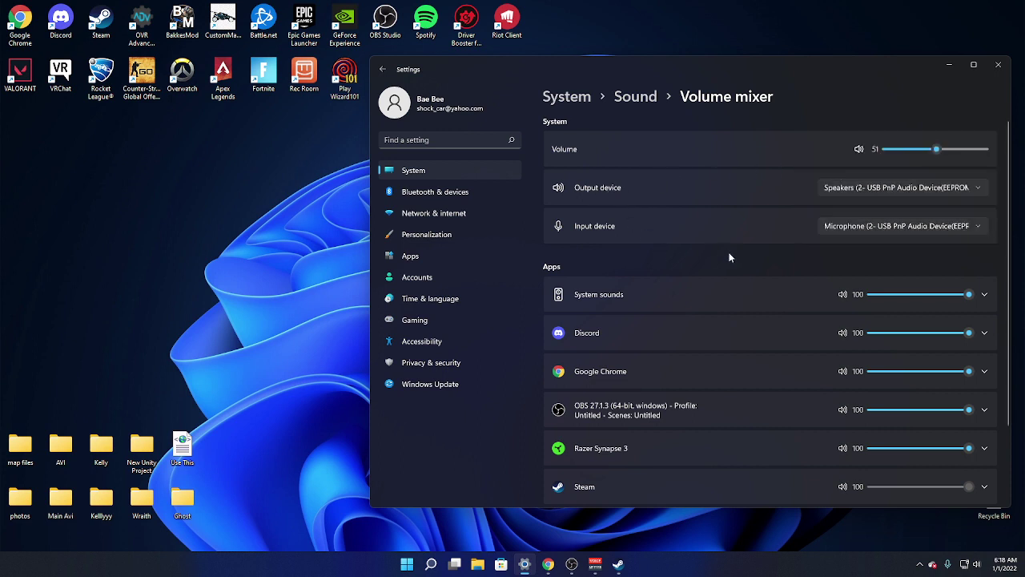
click(873, 228)
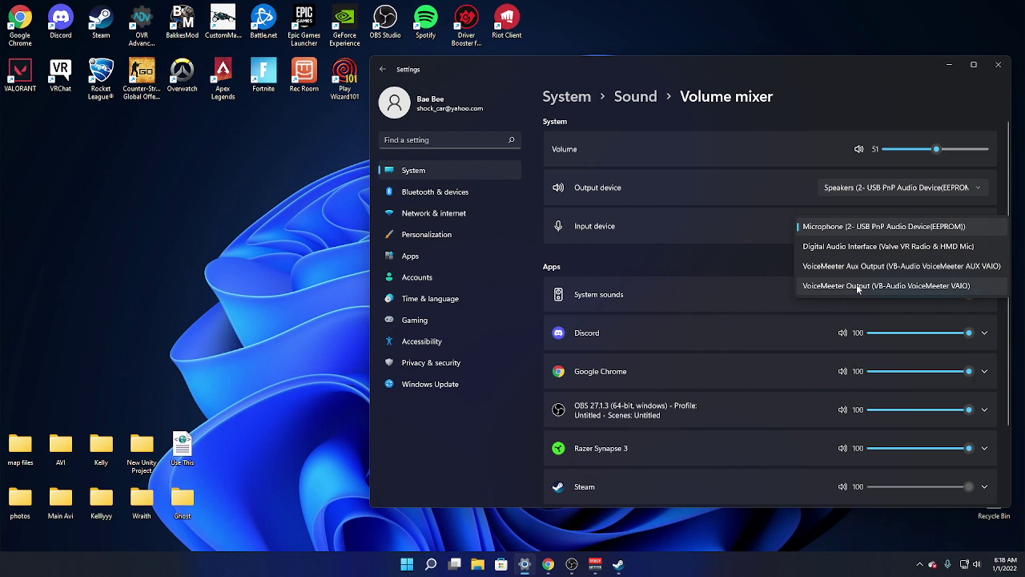
click(724, 255)
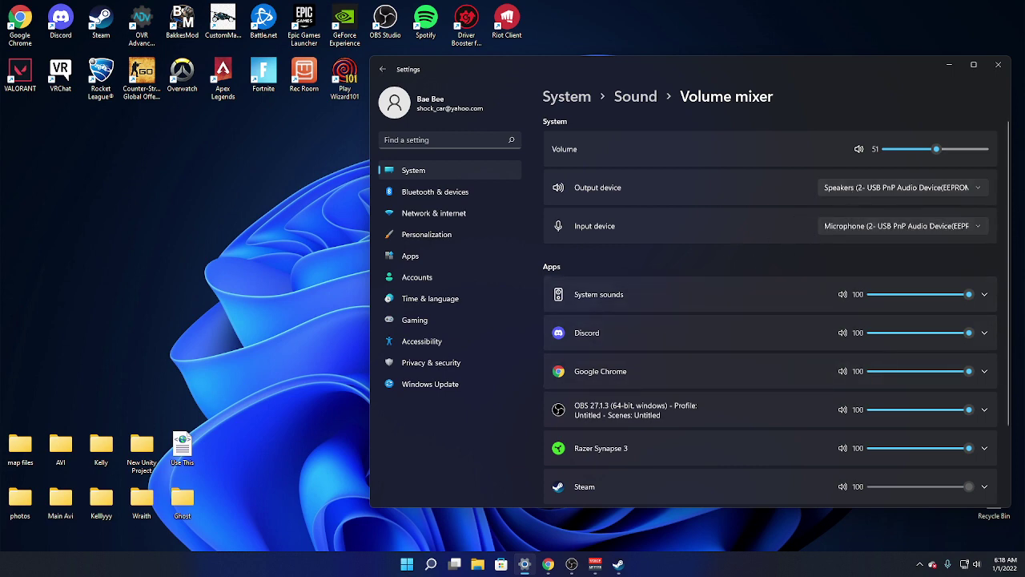
Step: Start the YouTube music video in Chrome, then minimize Chrome back to the Volume mixer
click(549, 565)
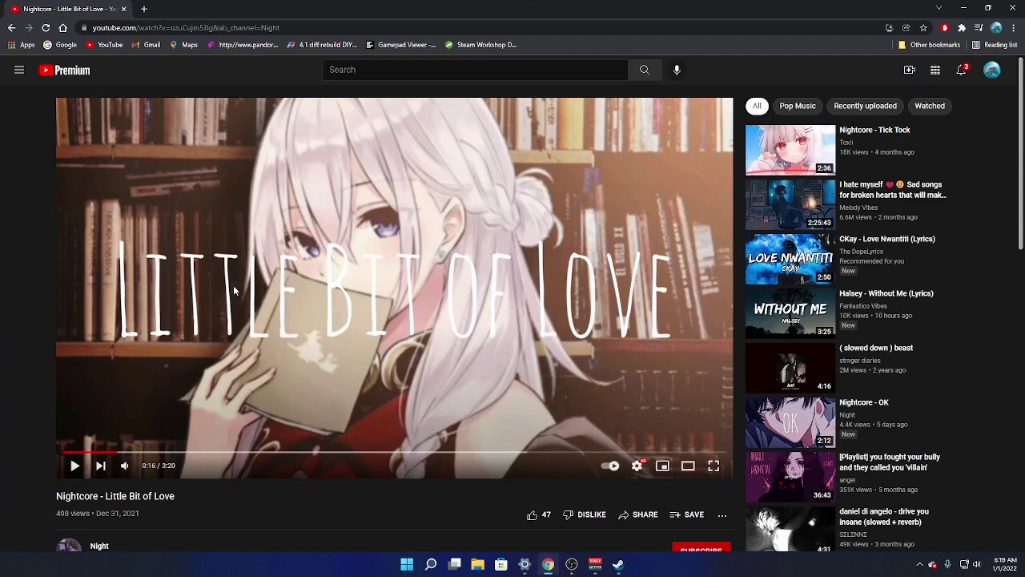
click(222, 345)
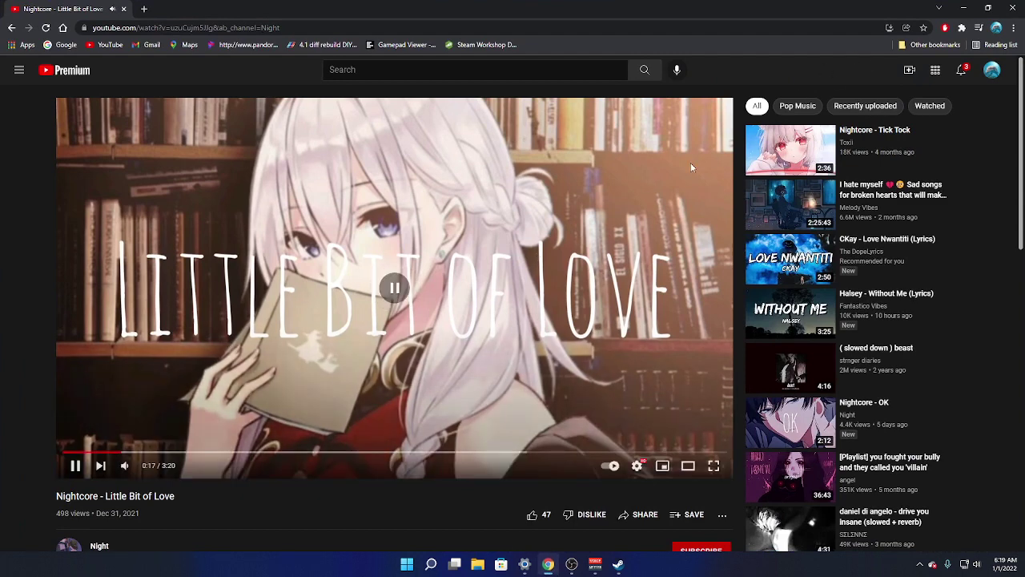
click(962, 8)
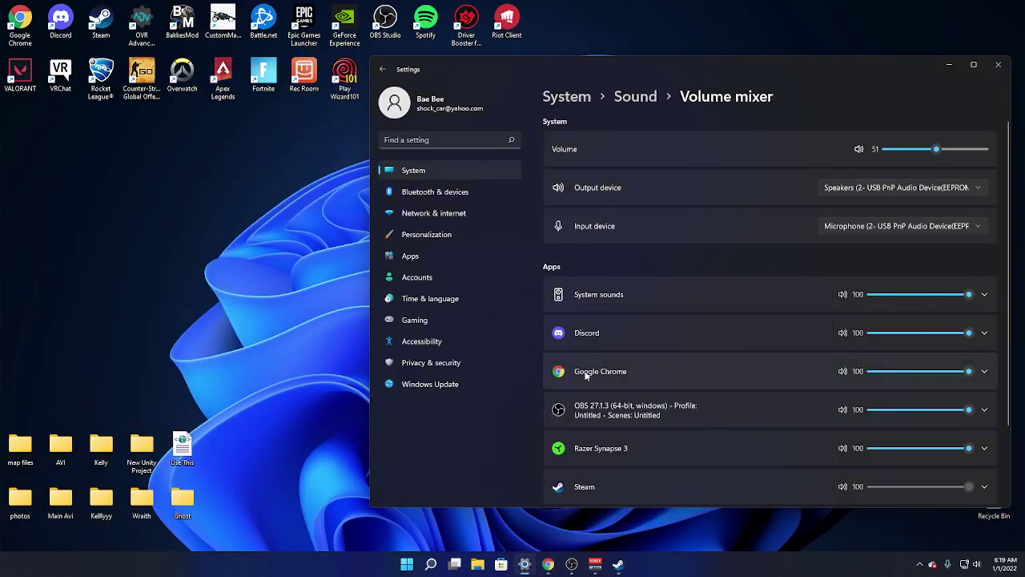
click(984, 371)
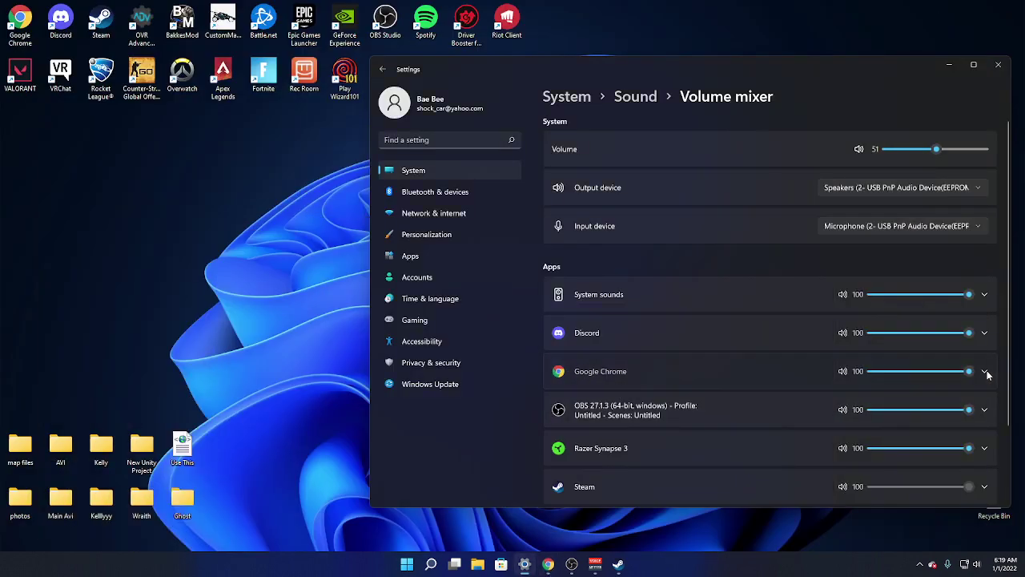
click(934, 402)
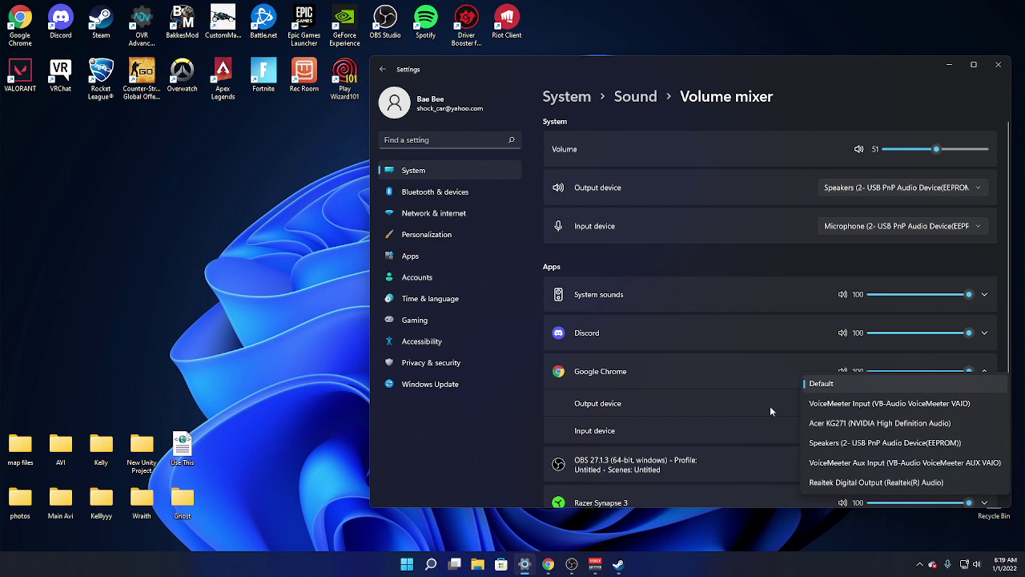
click(592, 407)
click(916, 403)
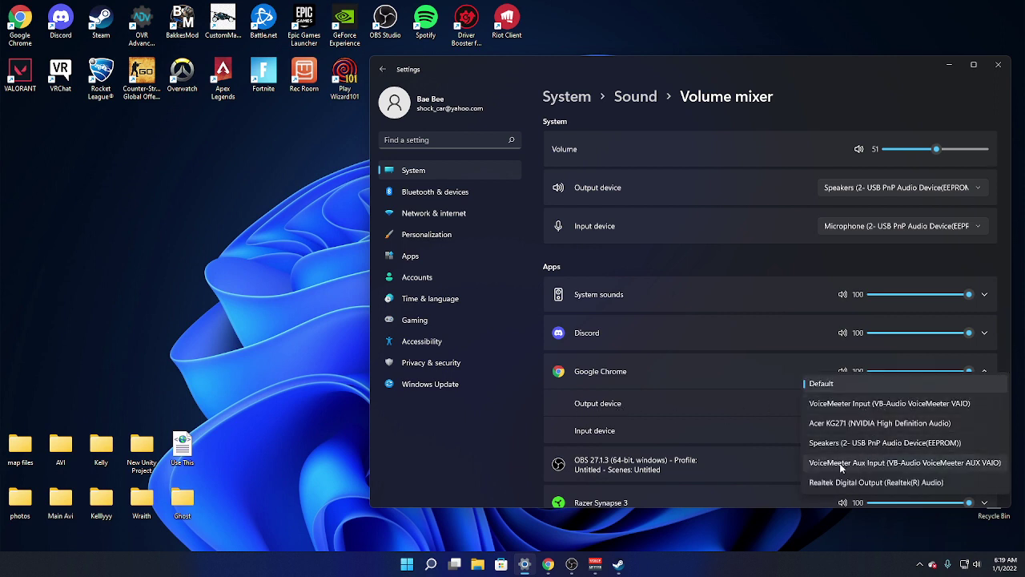
click(785, 415)
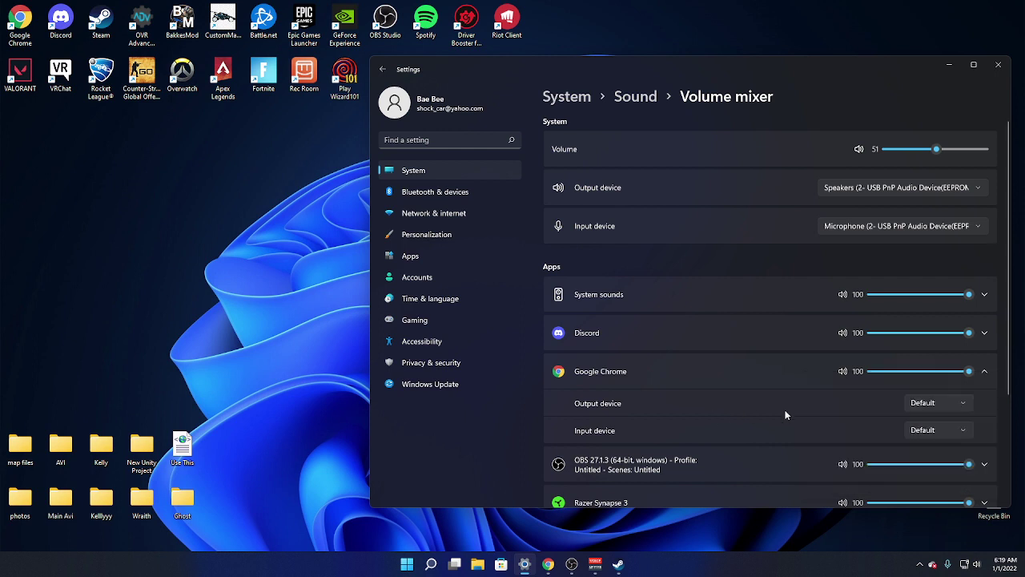
click(929, 403)
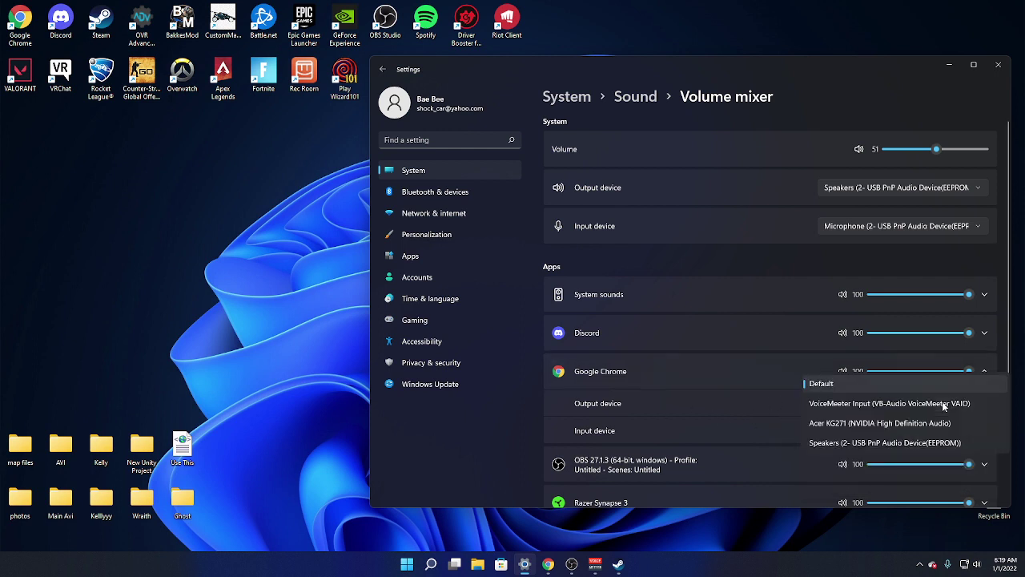
click(745, 411)
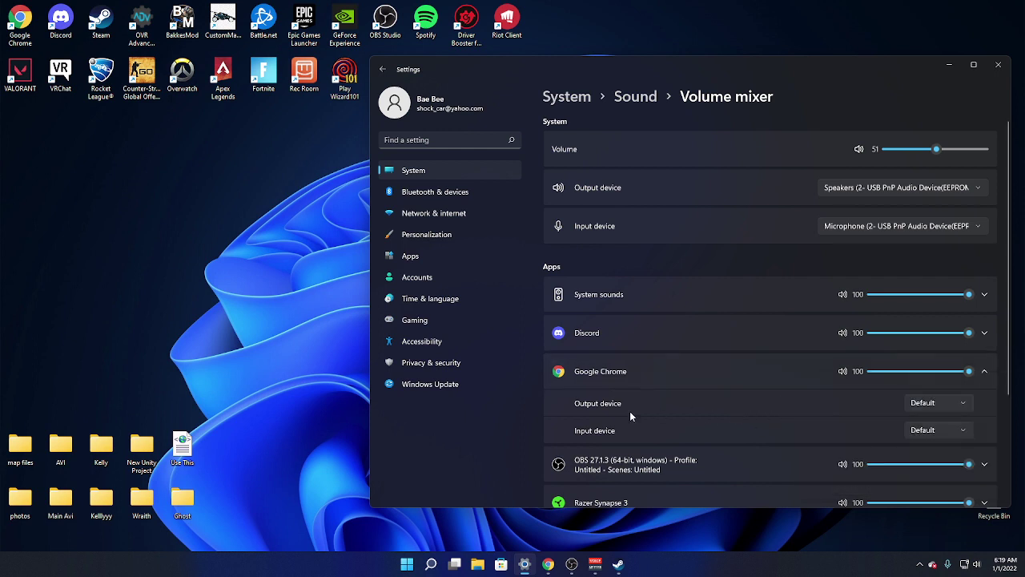
click(938, 404)
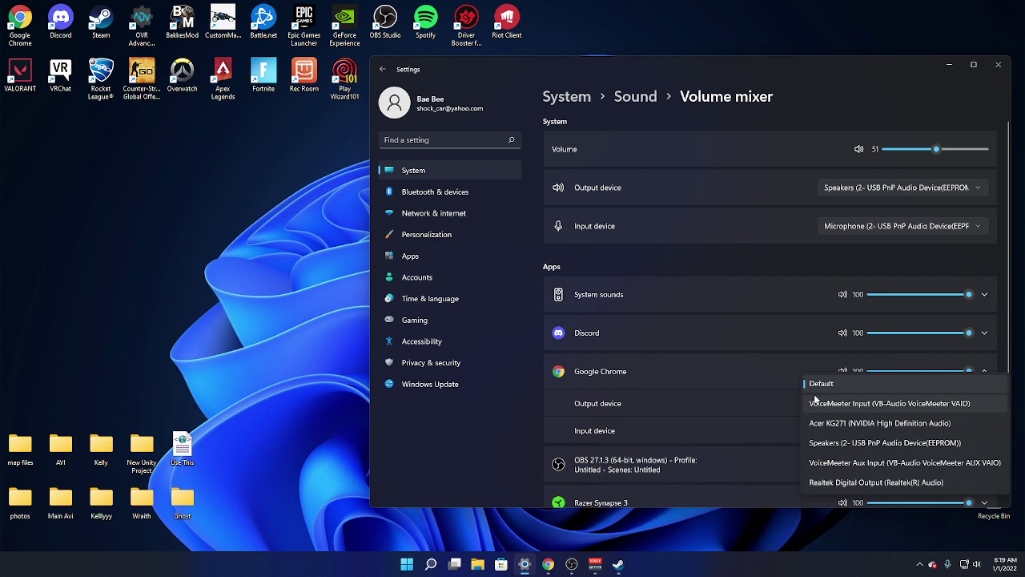
click(746, 395)
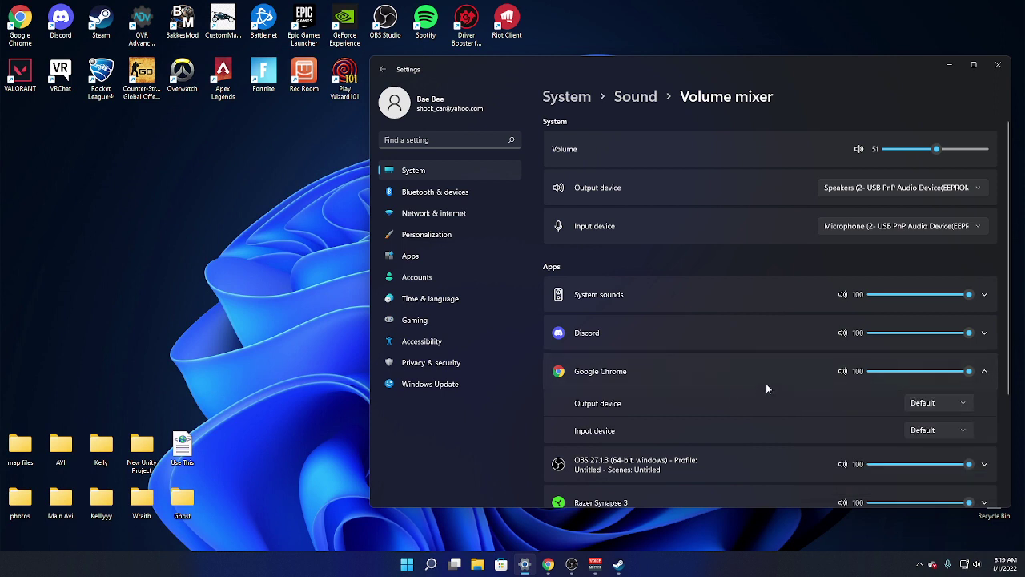
click(939, 405)
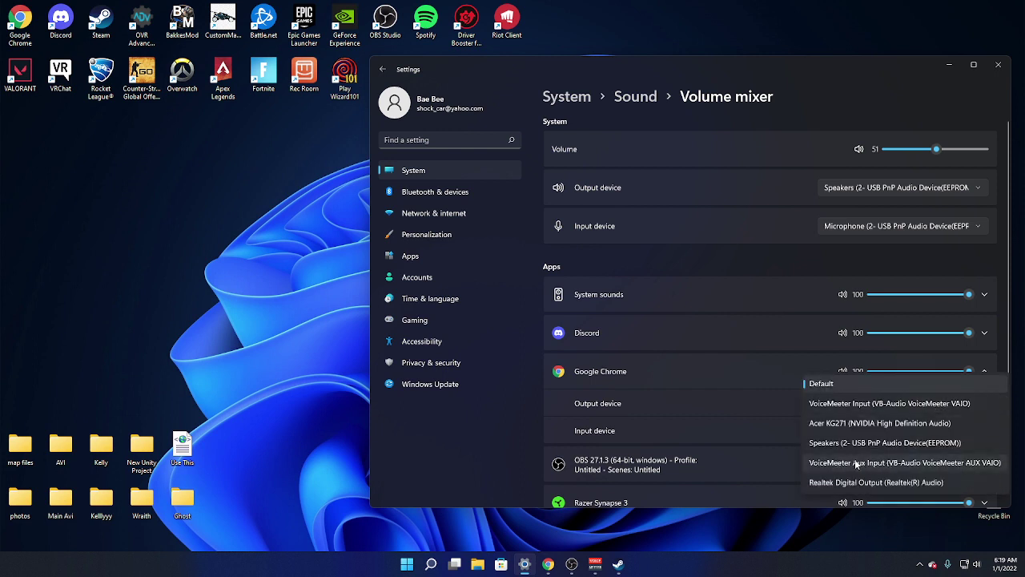
click(716, 408)
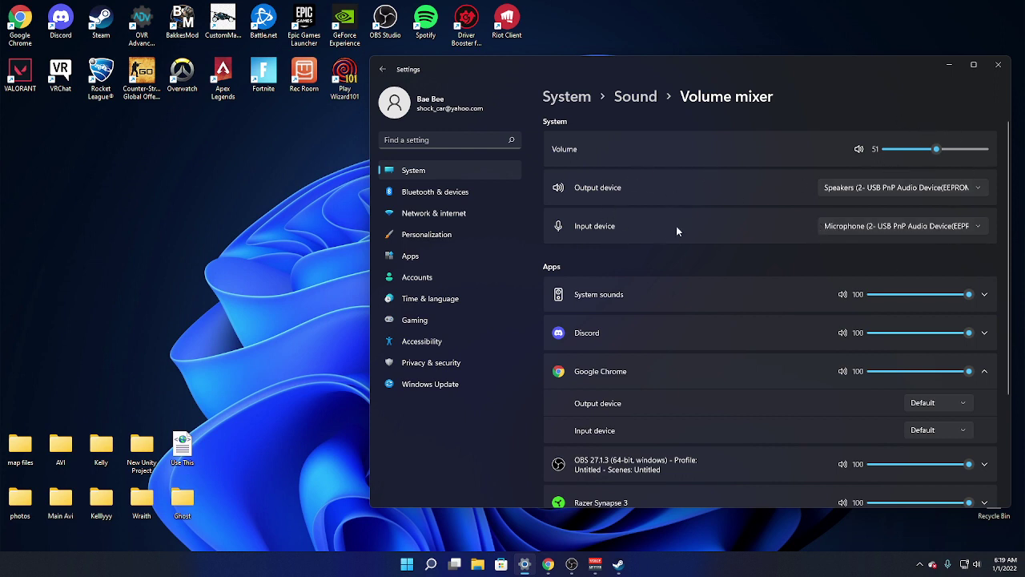
Step: Minimize Sound settings and inspect the Hardware Input 1, A1 and A2 device lists without changes
click(949, 65)
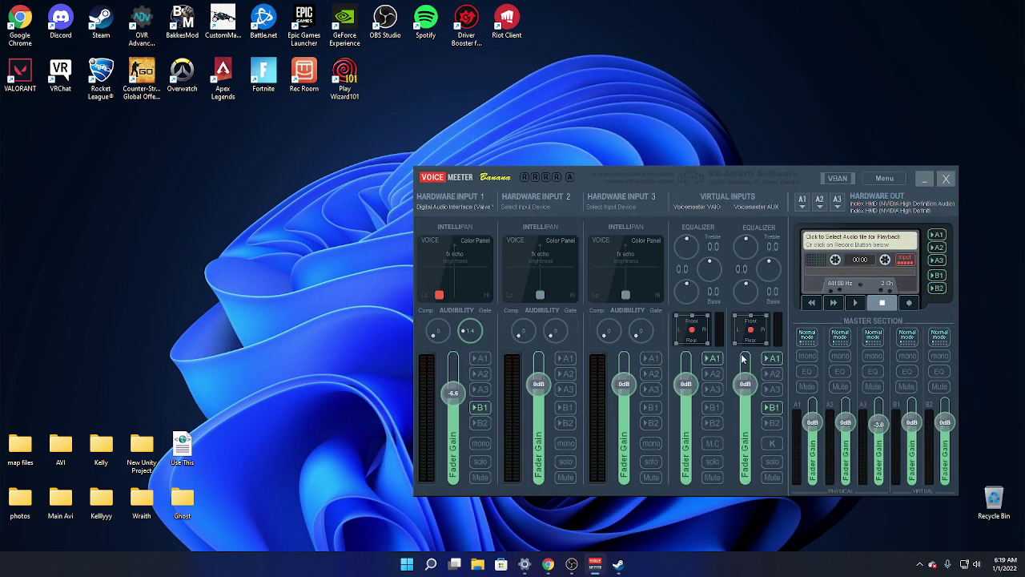
click(454, 206)
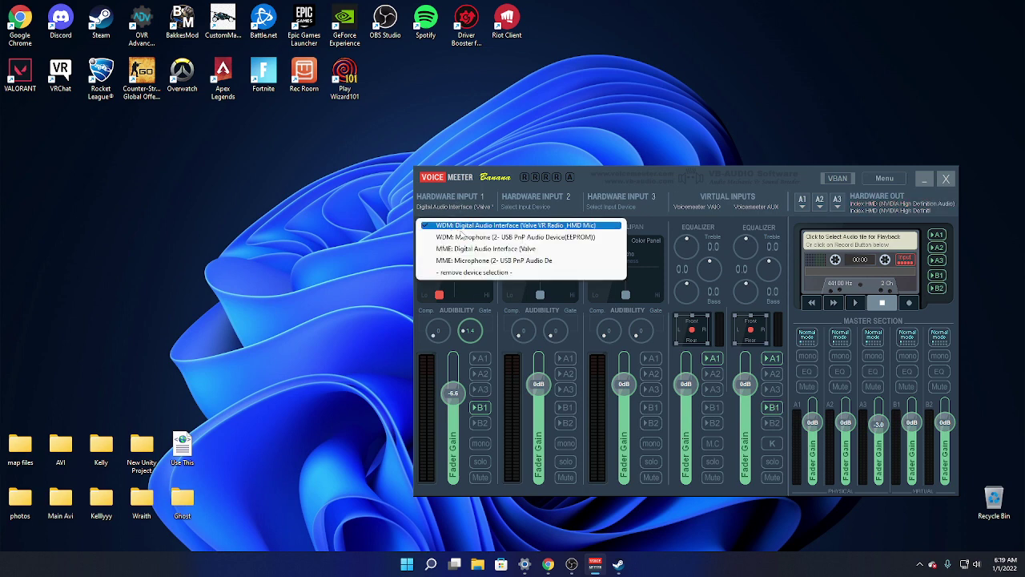
click(804, 200)
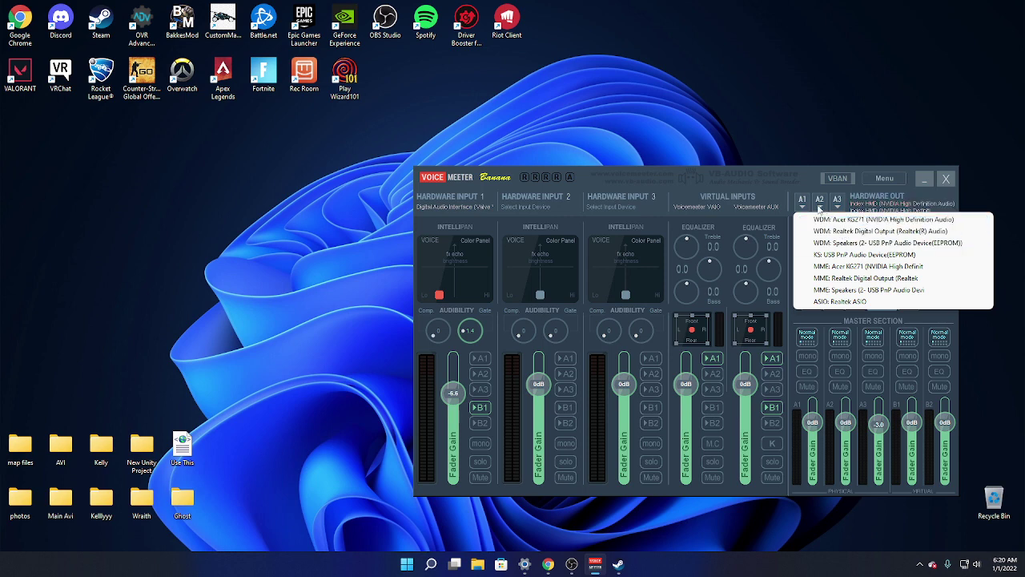
click(820, 204)
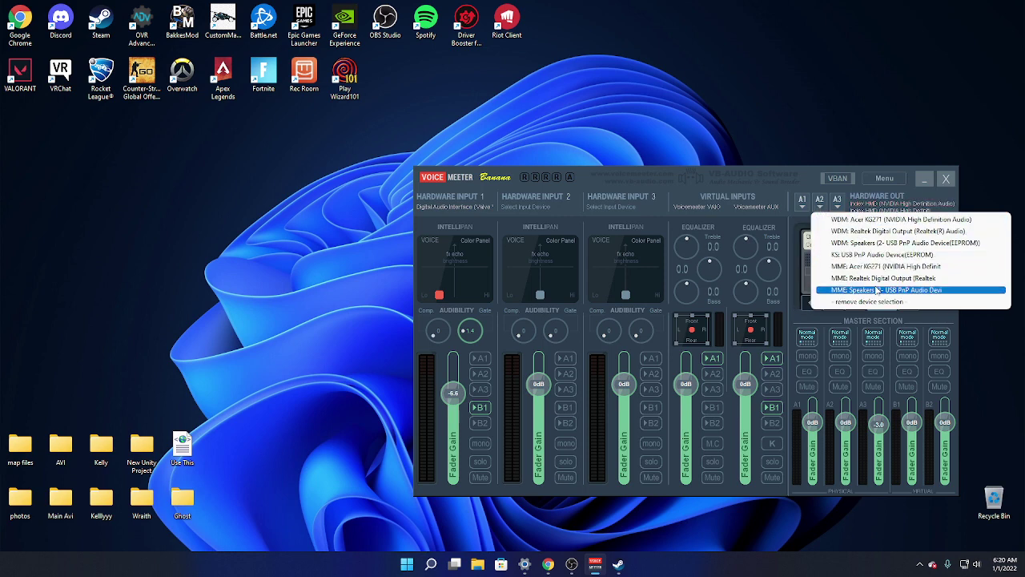
click(742, 178)
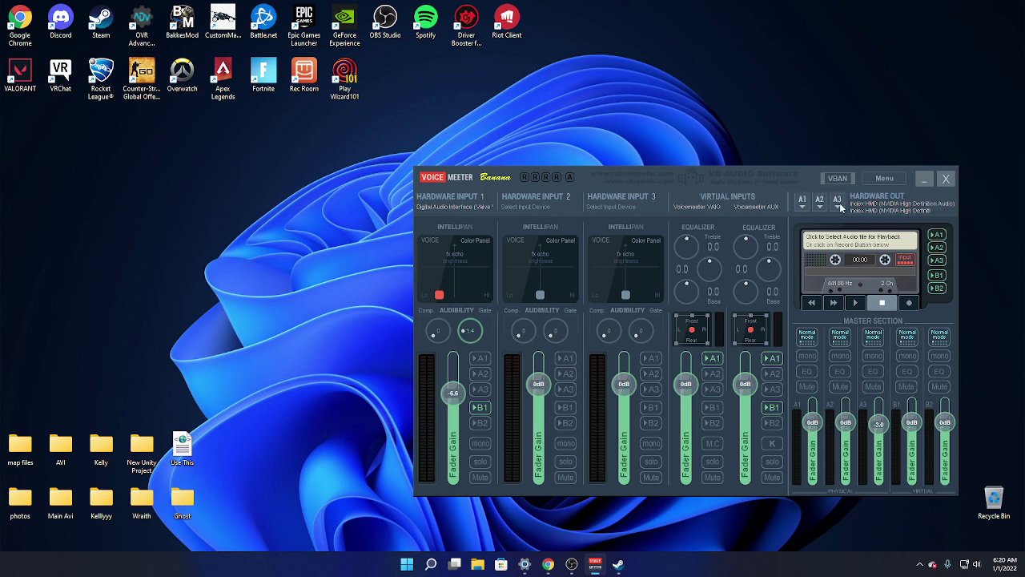
Step: Open and close Voicemeeter's Menu twice without saving, then minimize the mixer
click(884, 180)
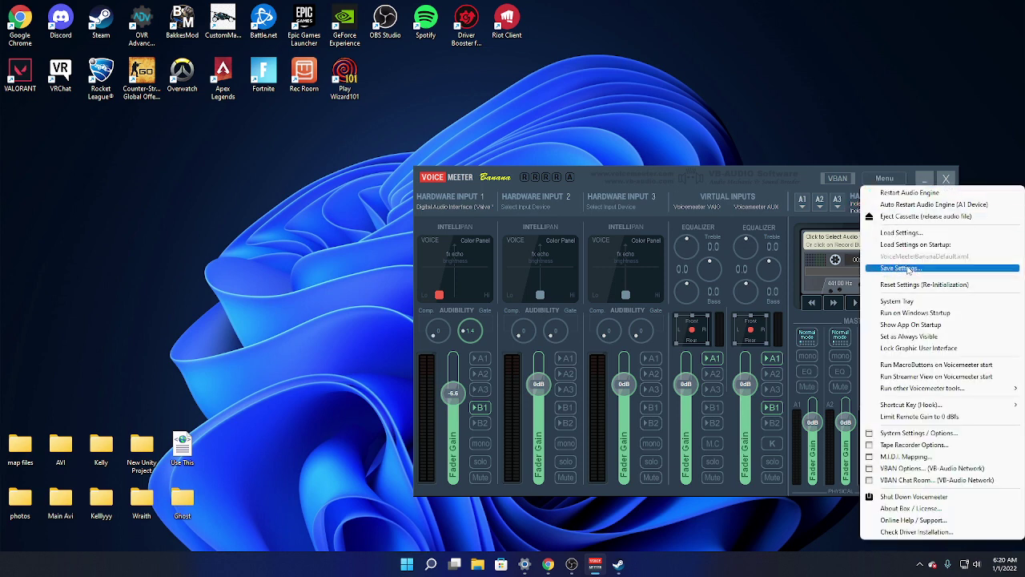
click(264, 240)
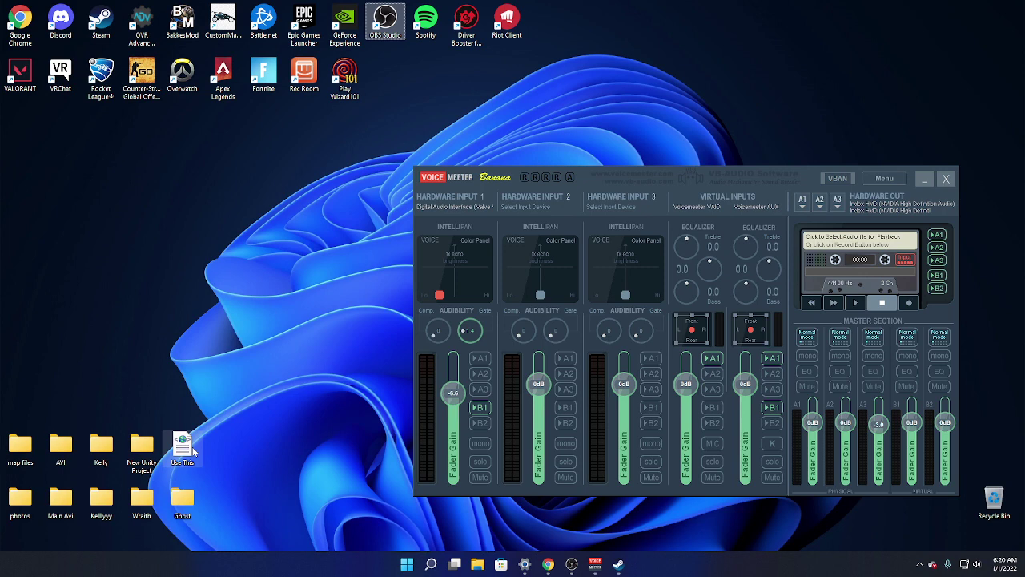
click(880, 177)
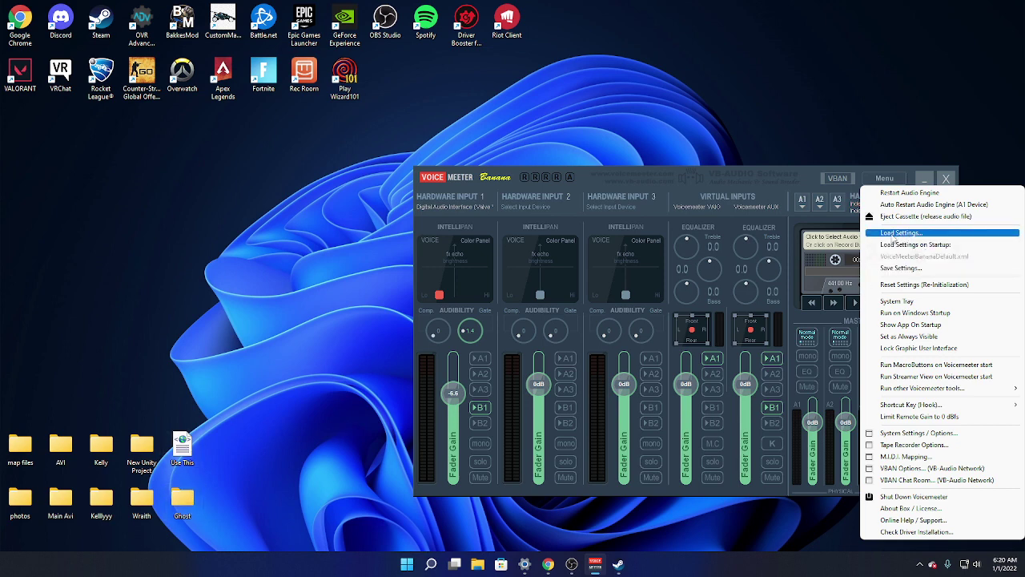
click(689, 185)
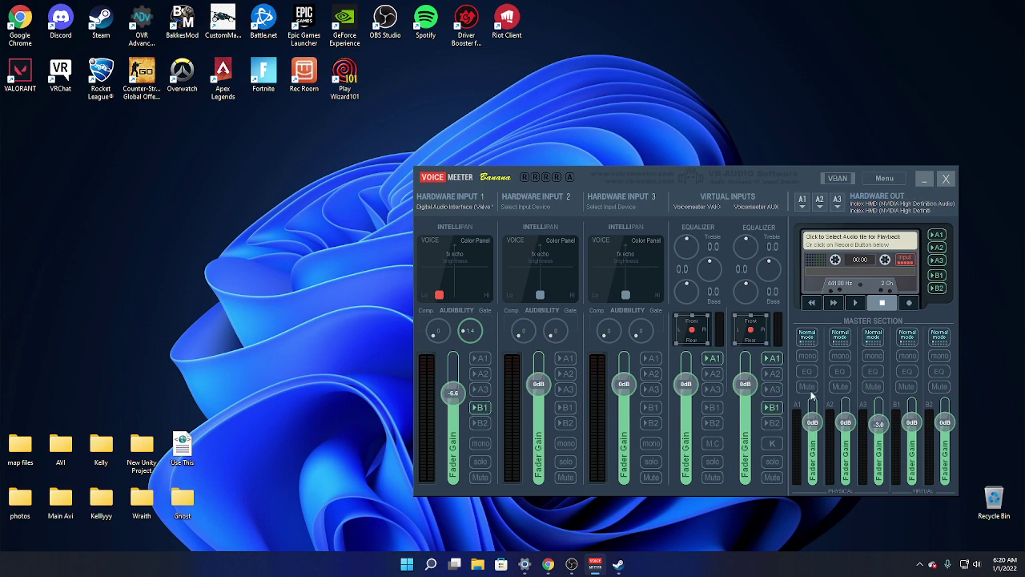
click(923, 180)
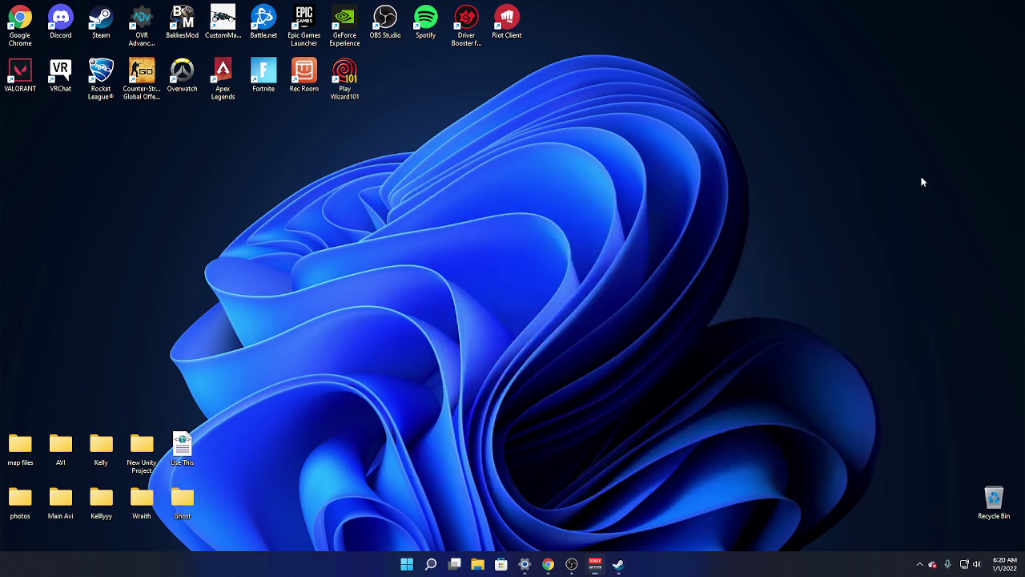
Step: Restore Voicemeeter, check its Menu, then close the Sound settings window and the Voicemeeter mixer
click(595, 564)
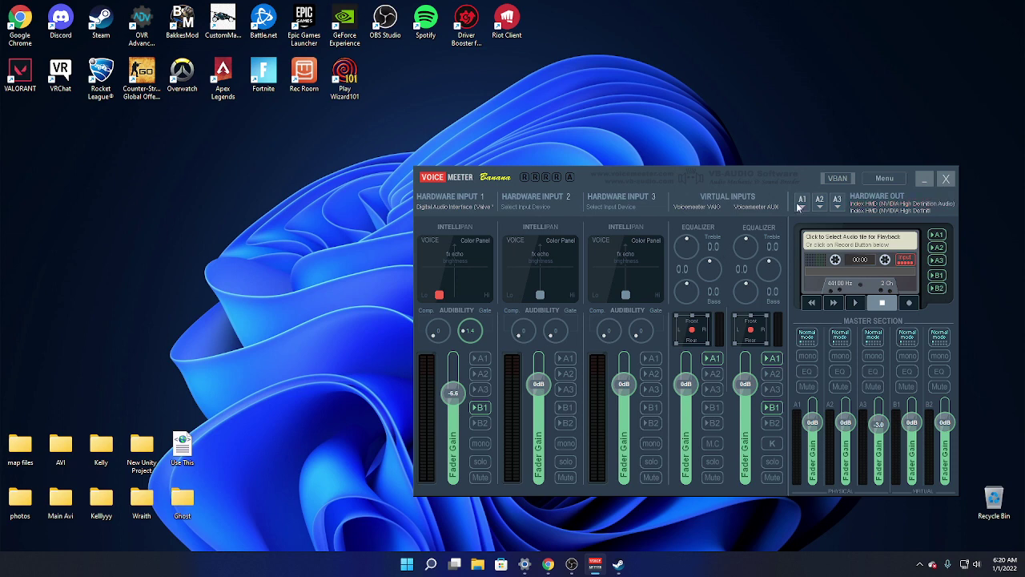
click(882, 182)
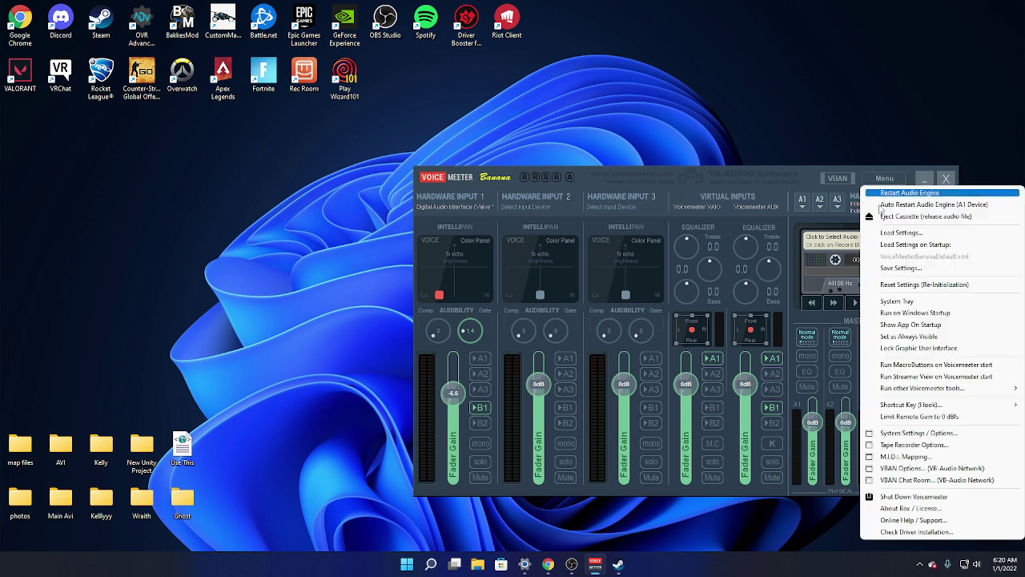
click(772, 175)
click(524, 564)
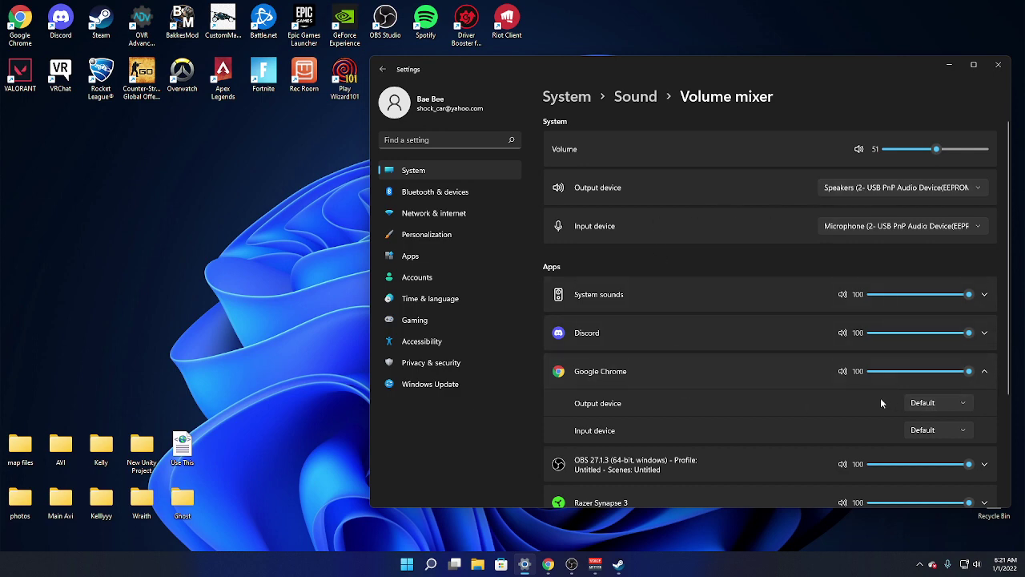
click(998, 64)
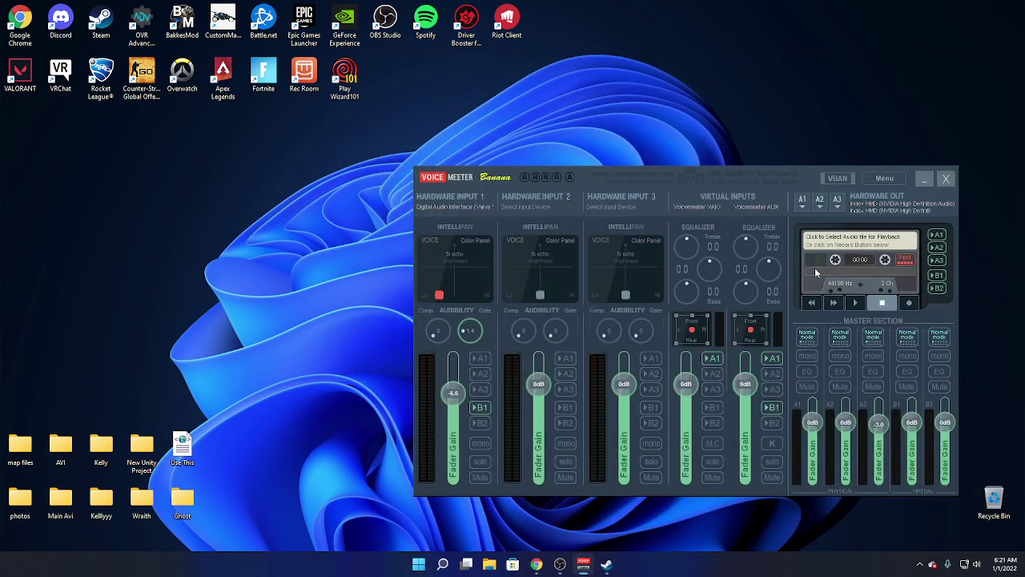
click(945, 178)
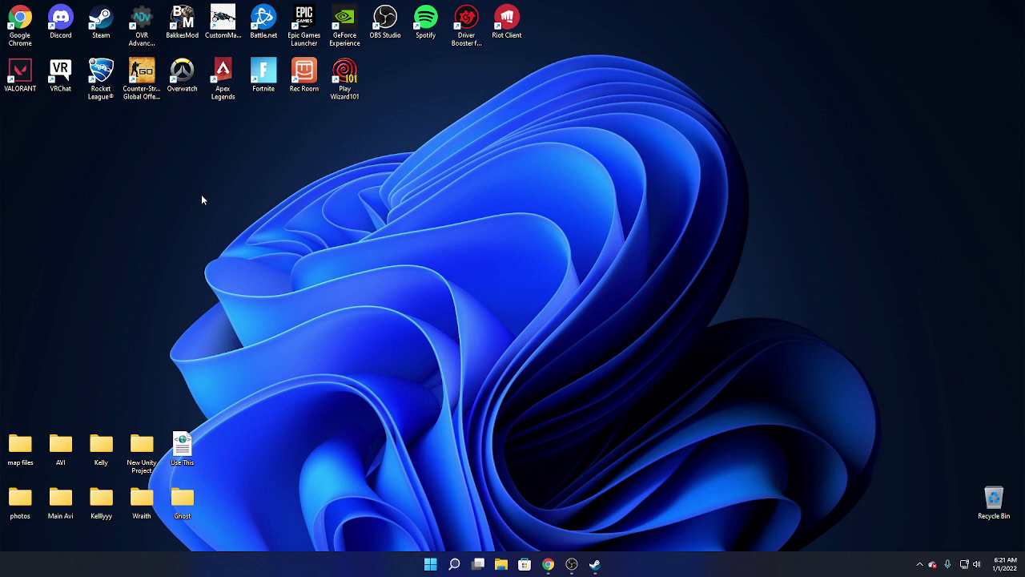
Step: Launch Discord, maximize its window, and go to User Settings > Voice & Video
double_click(63, 20)
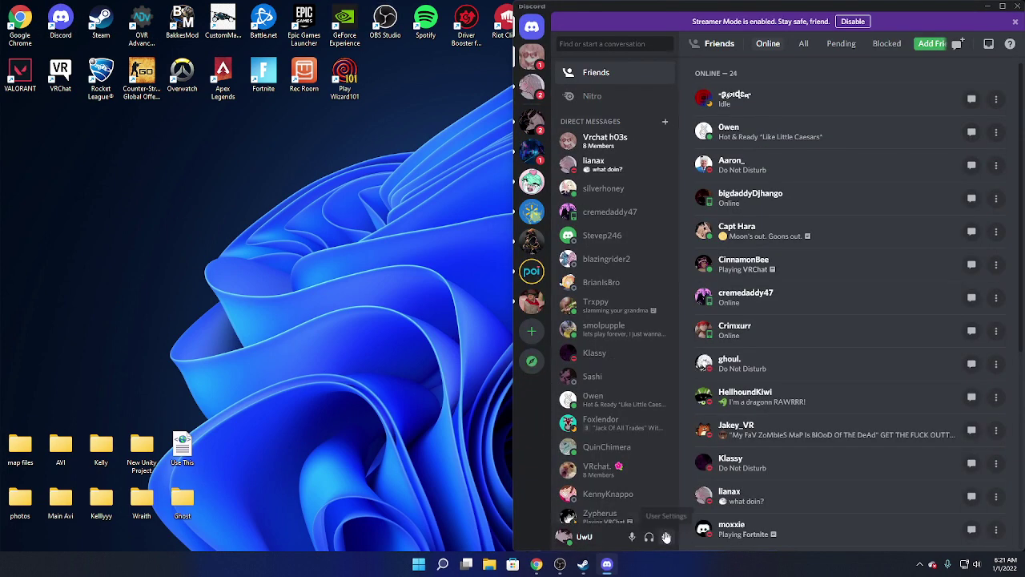
click(666, 537)
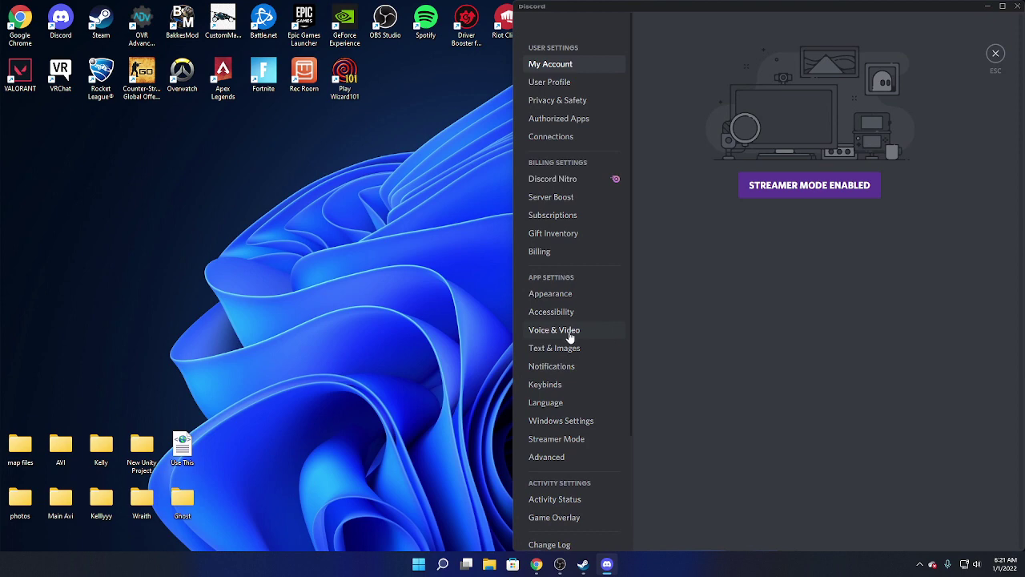
drag(840, 11, 609, 36)
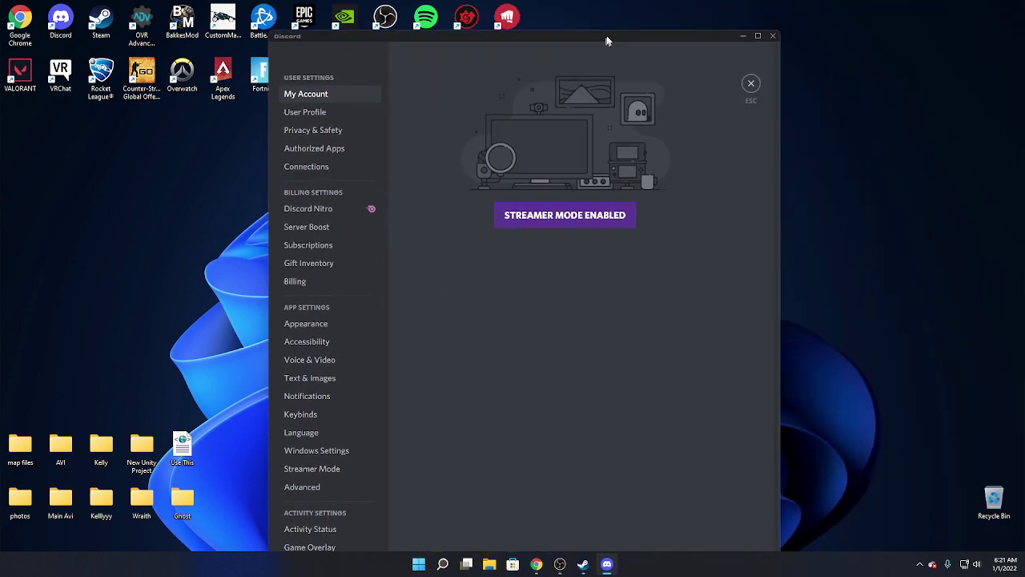
click(761, 34)
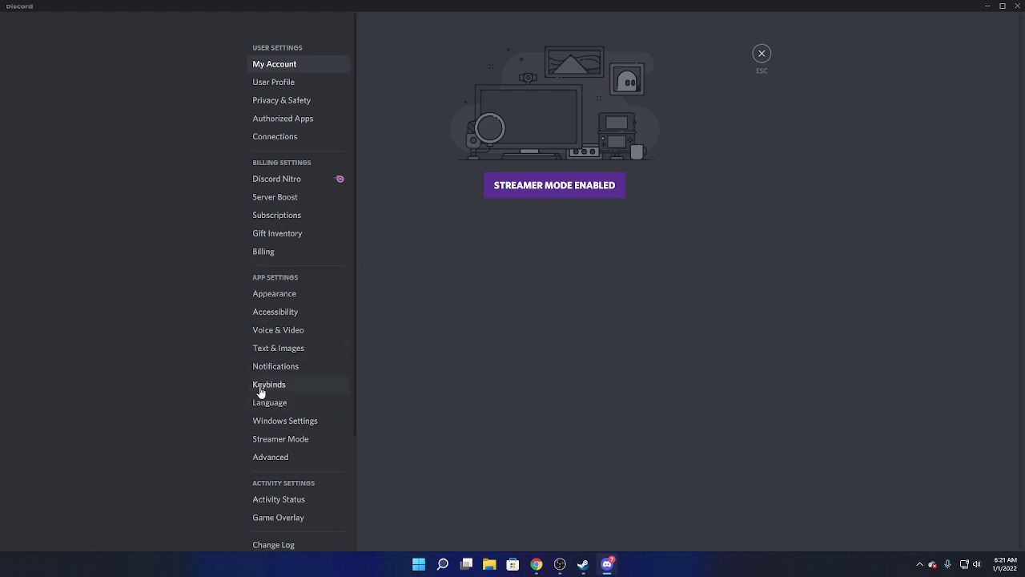
click(290, 333)
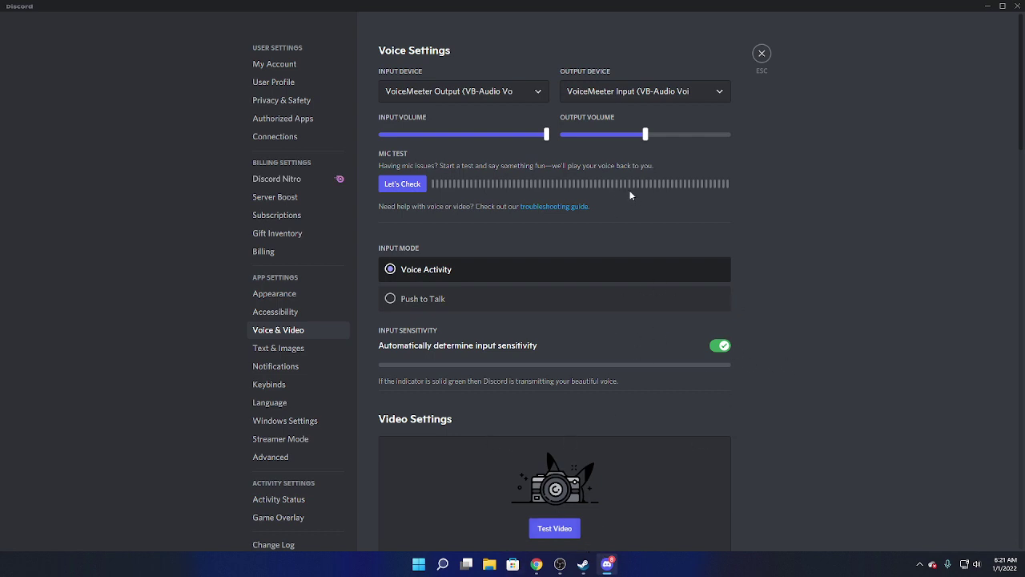
Step: Set both Input Device and Output Device to Default and close User Settings
click(533, 95)
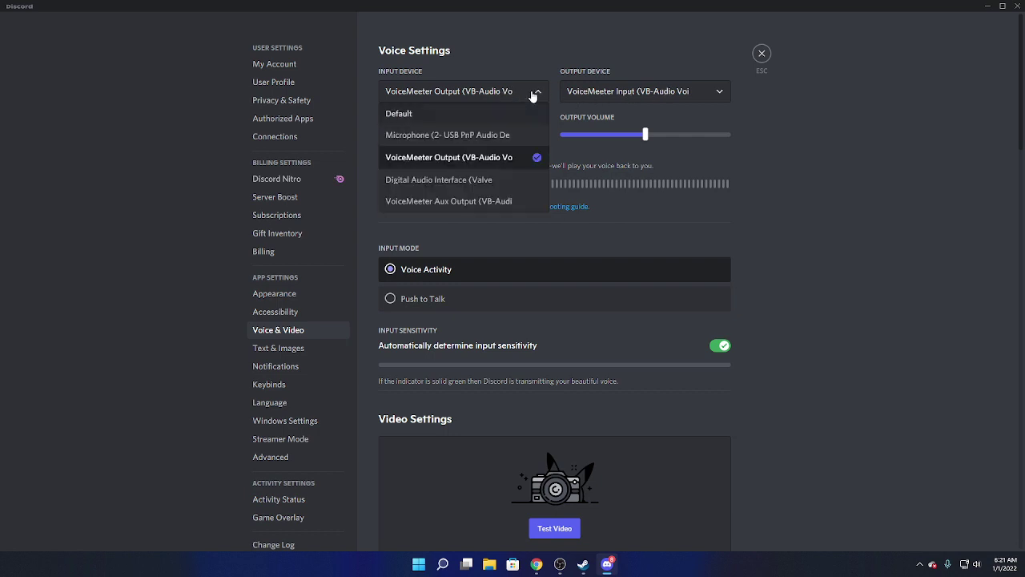
click(503, 116)
click(645, 93)
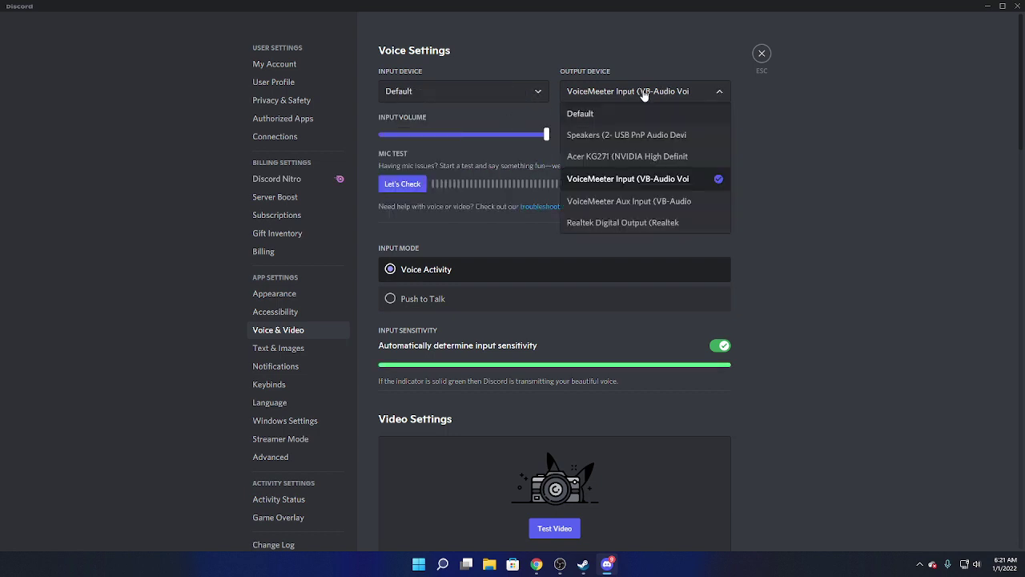
click(639, 114)
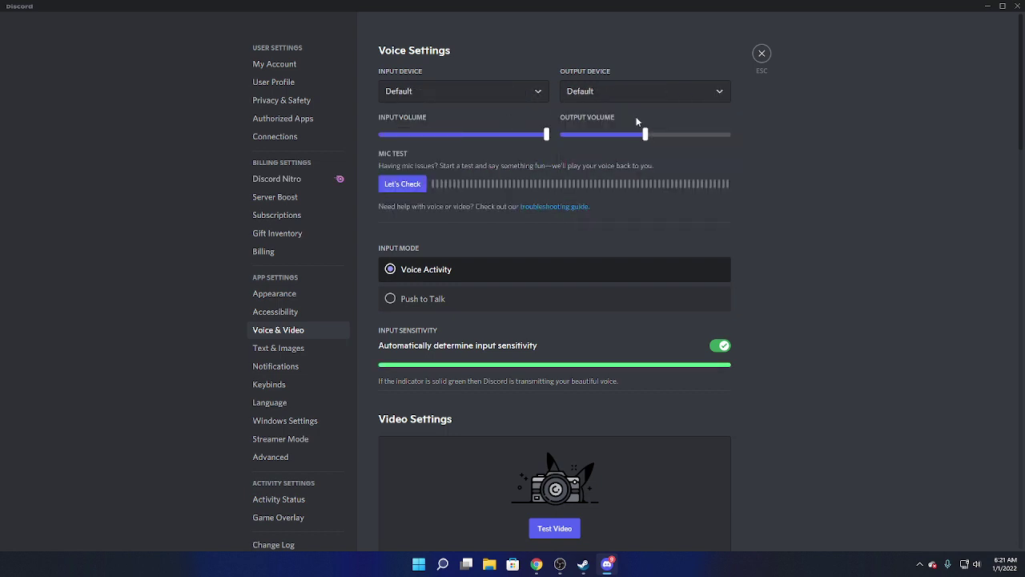
click(761, 53)
Step: Close the Discord window and restore OBS Studio from the taskbar
click(1015, 6)
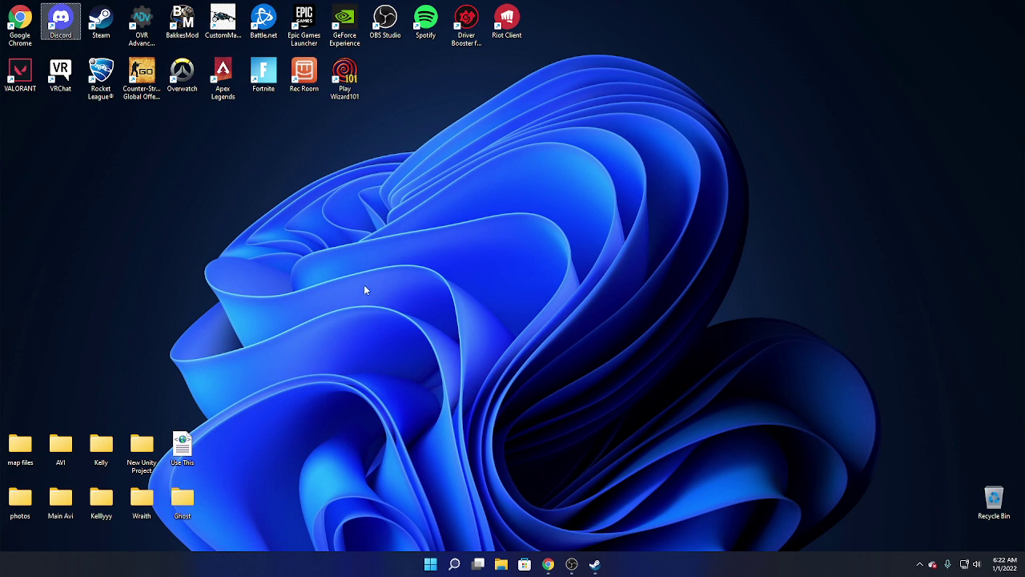
click(571, 564)
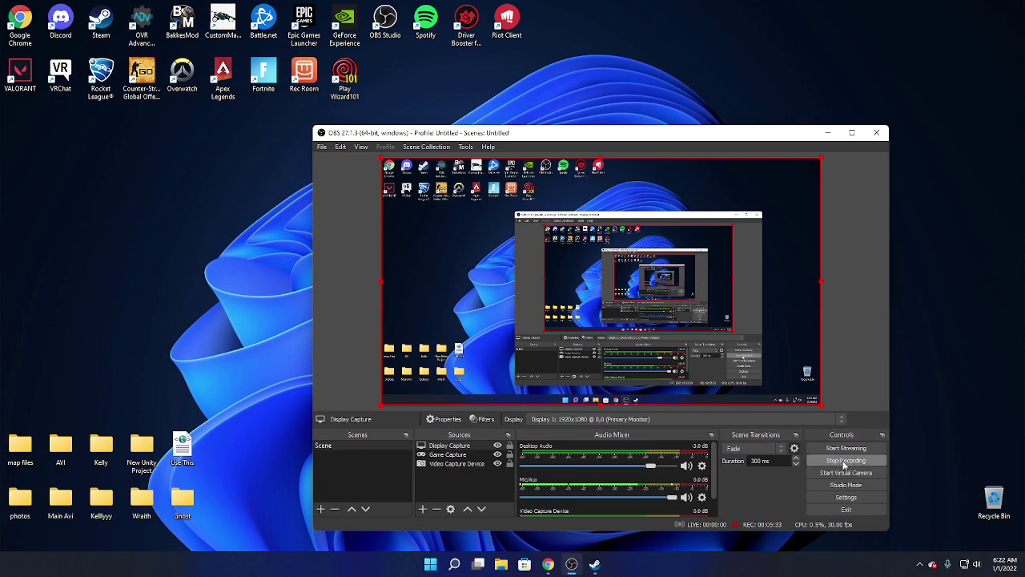